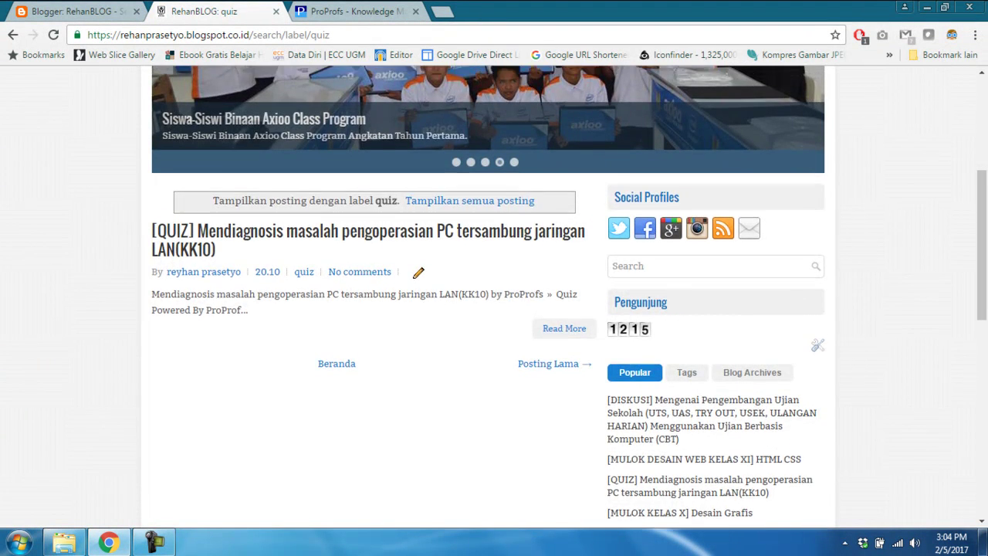
Scroll the quiz label page back up to the blog header
scroll(494, 308, up, 4)
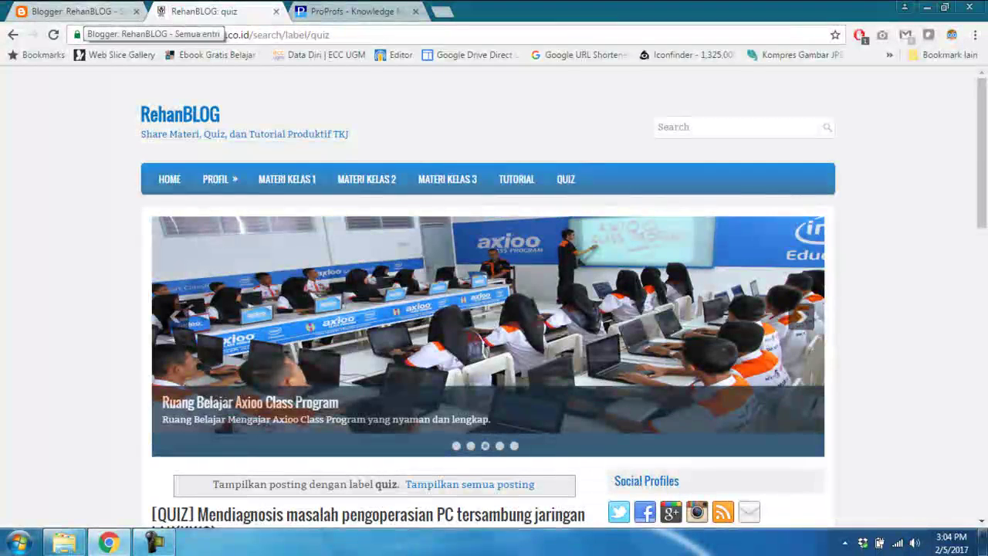
Go to the Blogger dashboard tab and choose 'Entri baru' for RehanBLOG
click(81, 12)
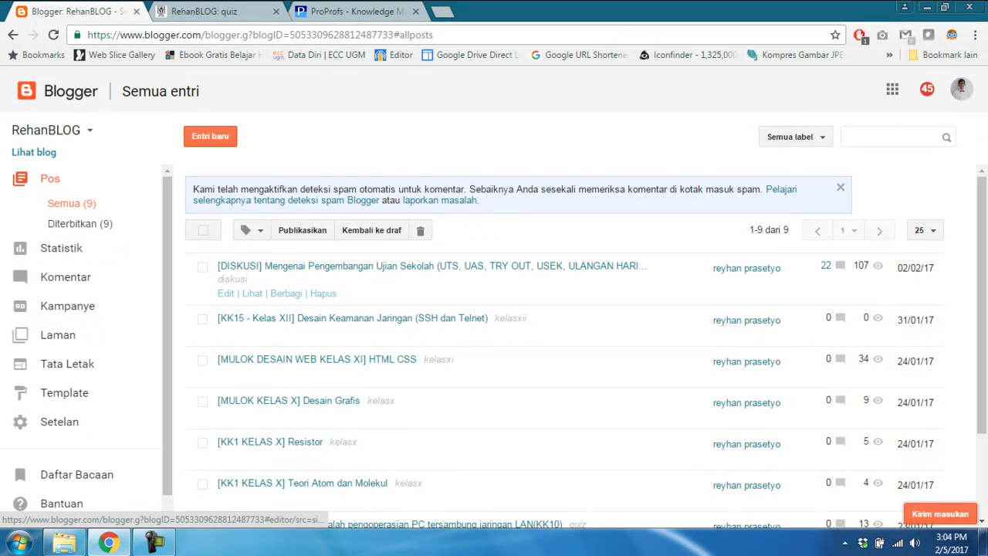
click(210, 136)
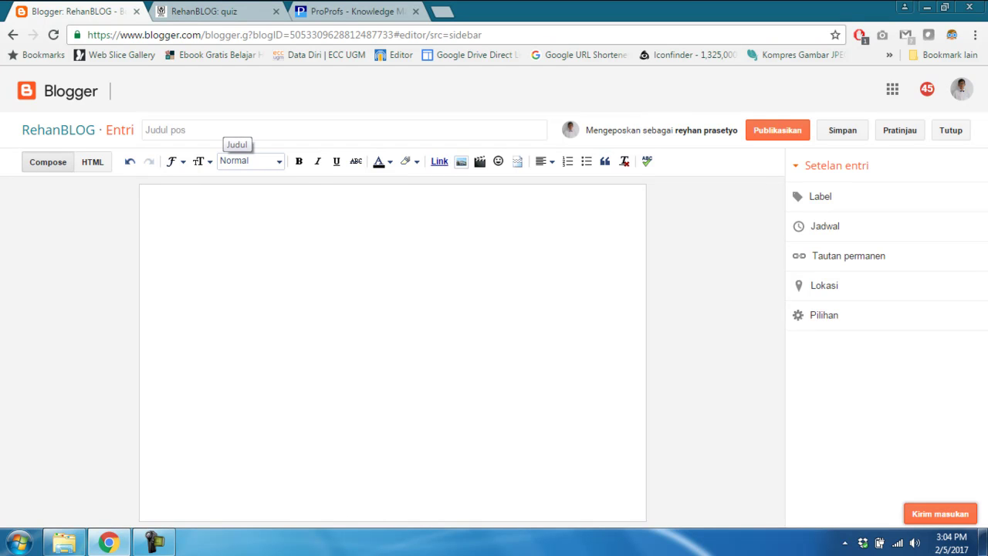
Title the post '[kelas x] merakit komputer' and write the body line 'langkah-langkah merakit komputer'
click(231, 129)
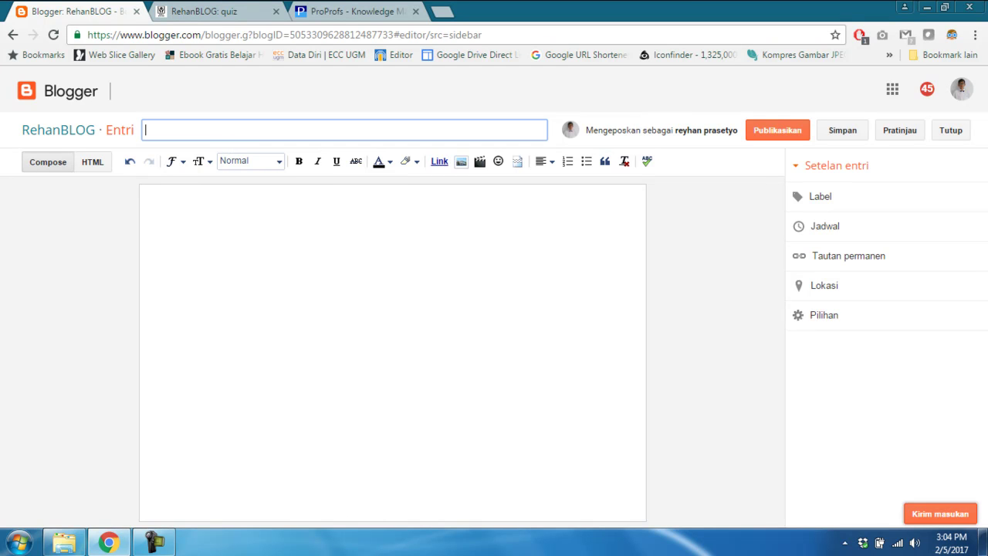
text([kelas x] merakit komputer)
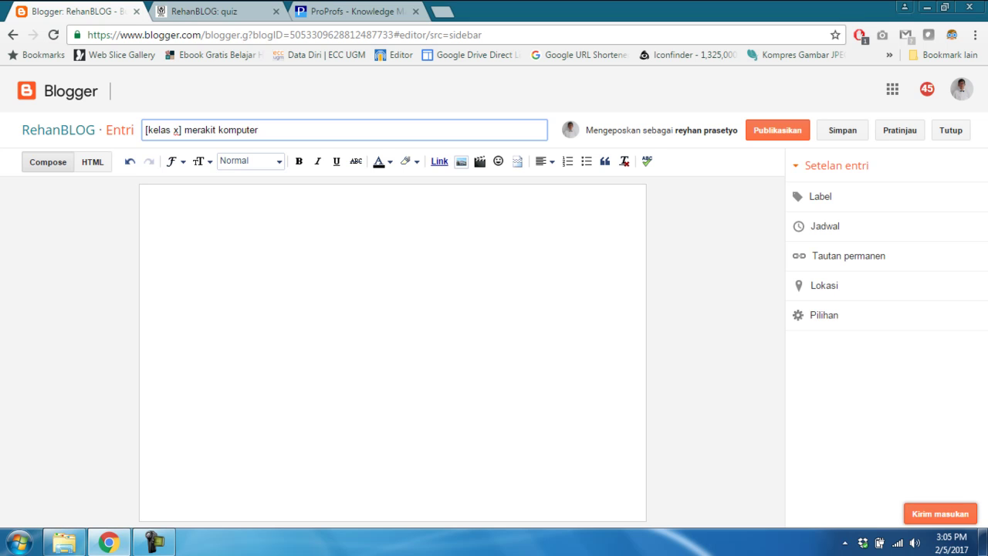
click(151, 196)
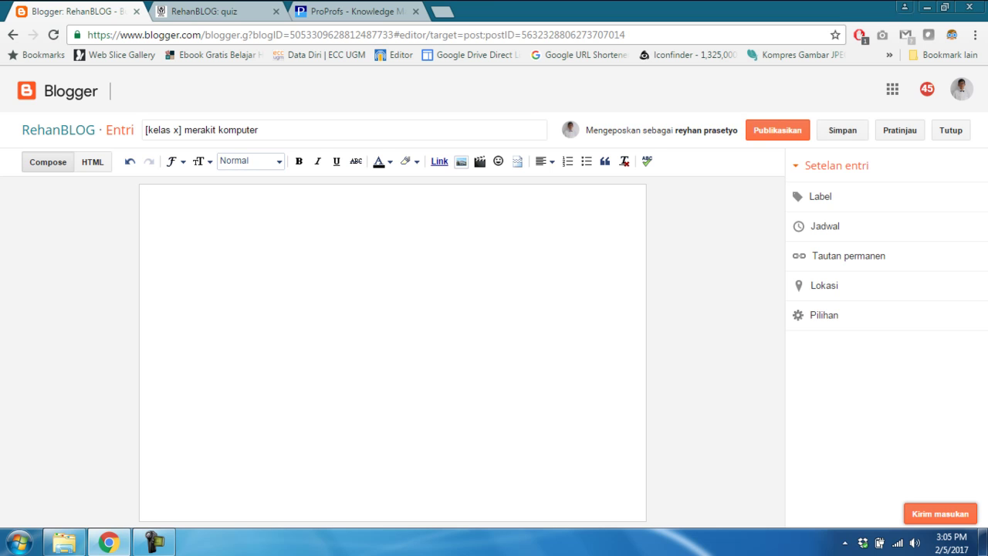
text(langkah-langkah men)
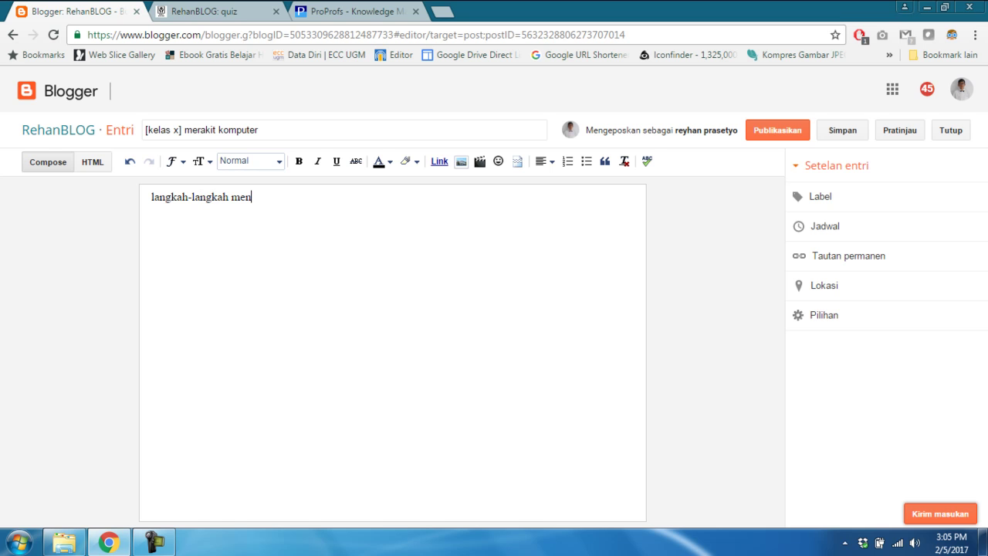
key(BackSpace)
text(rakit komputer)
key(Return)
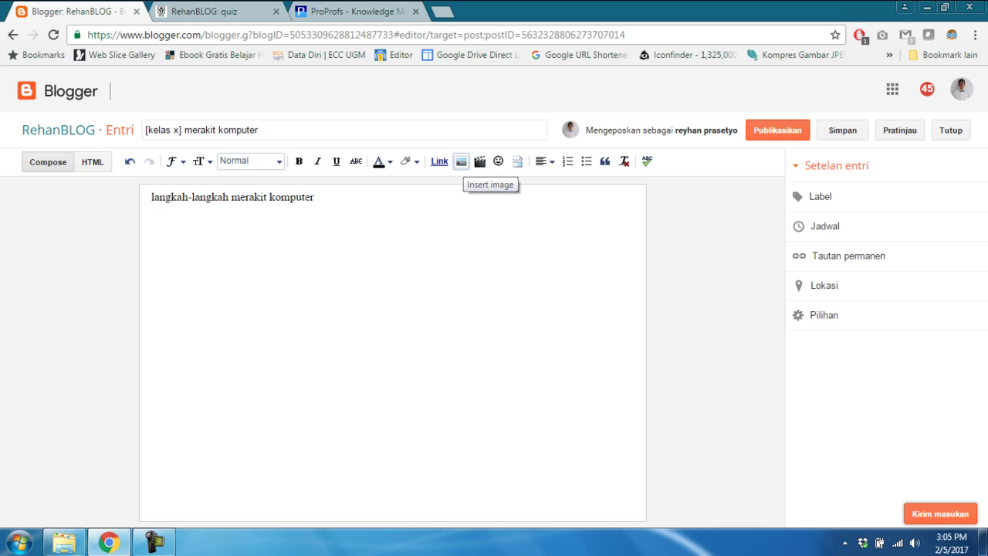
Upload the classroom photo file and add it to the post below the opening line
click(461, 162)
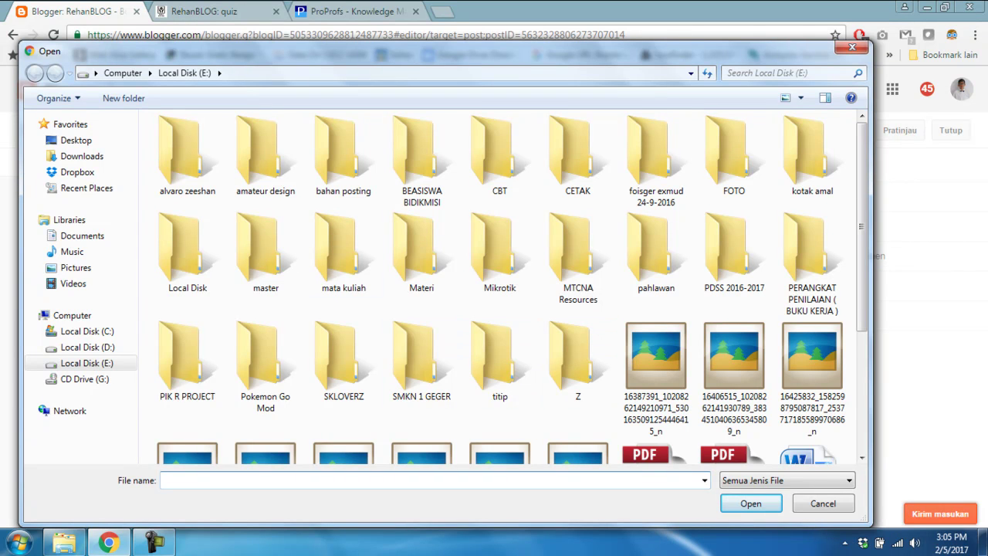
scroll(540, 348, down, 3)
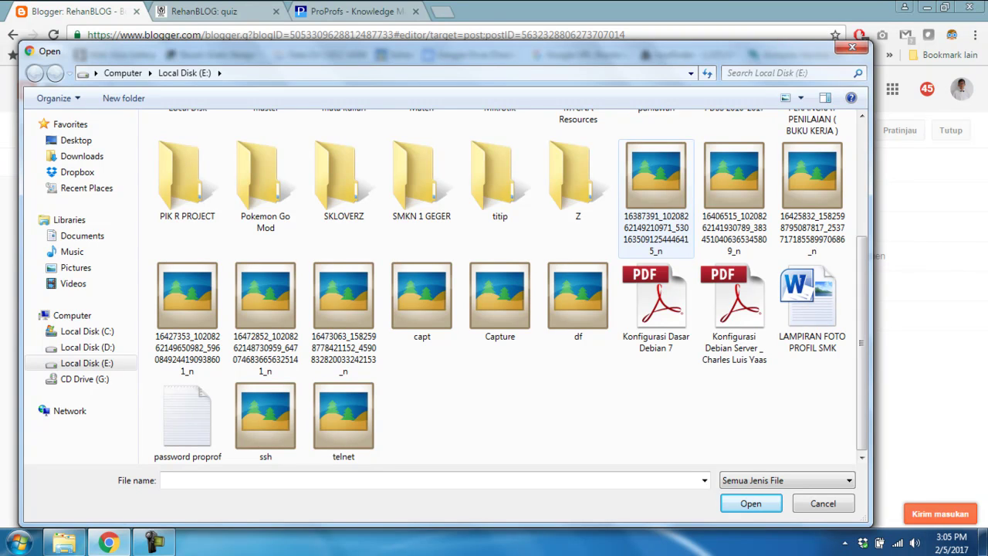
click(656, 193)
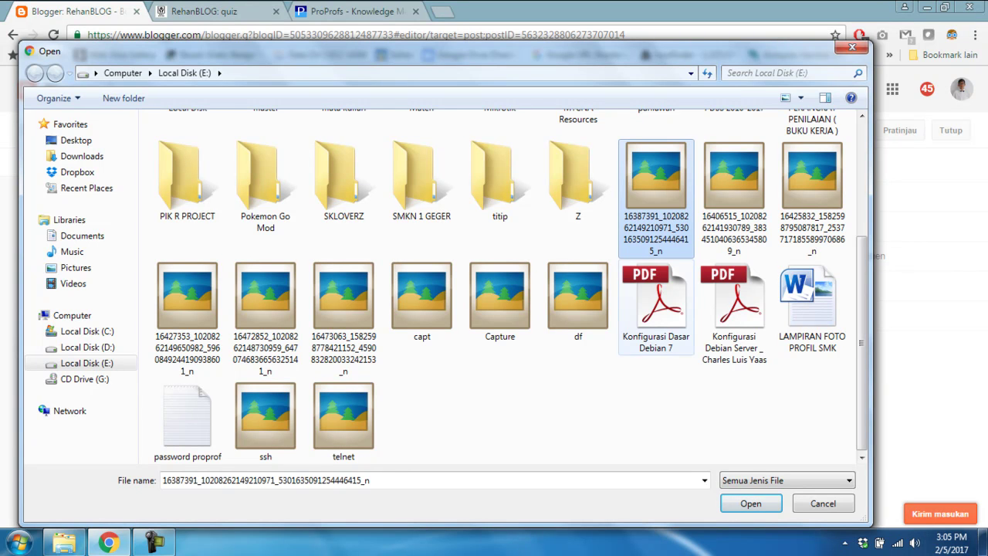
key(Return)
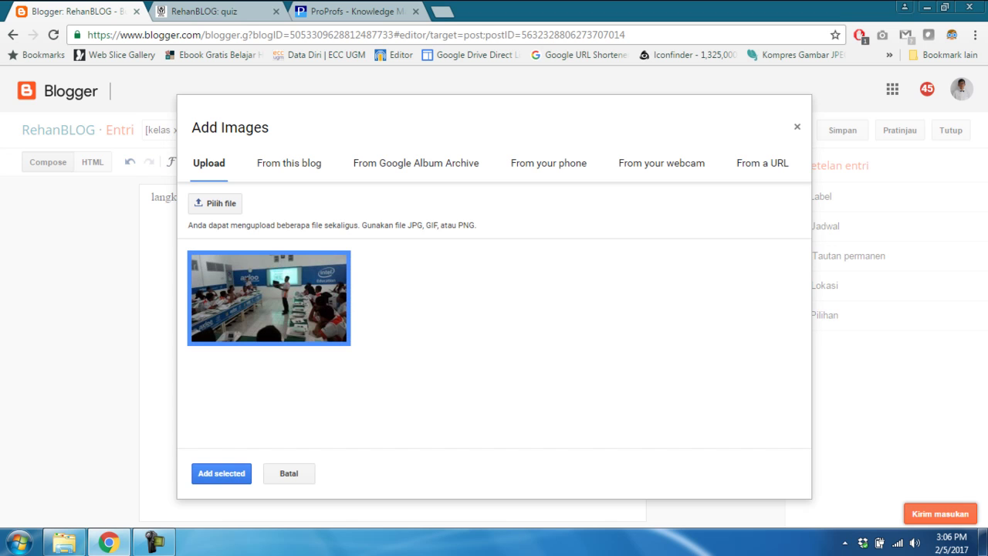
key(Return)
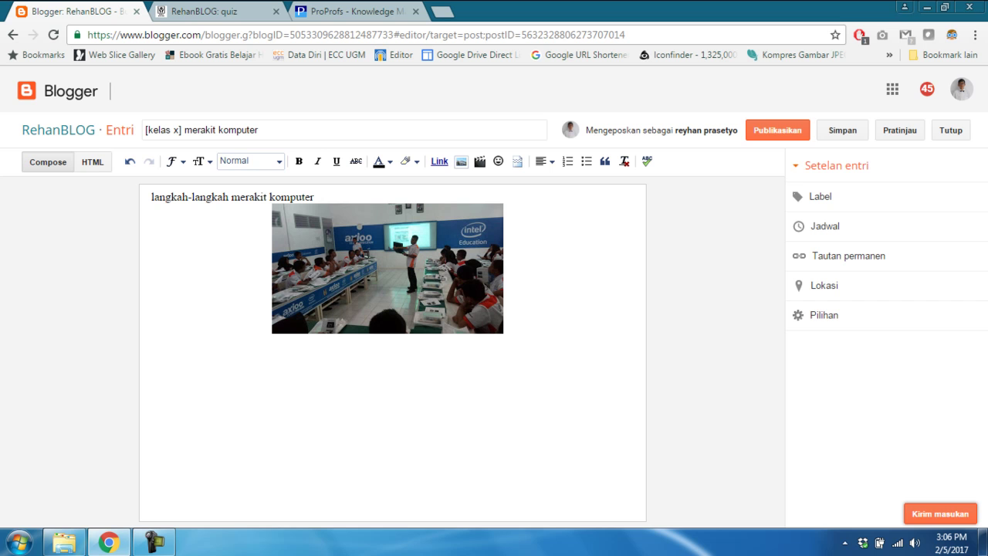
Resize the classroom photo to X-Large, then bring up Insert a video below it
click(387, 267)
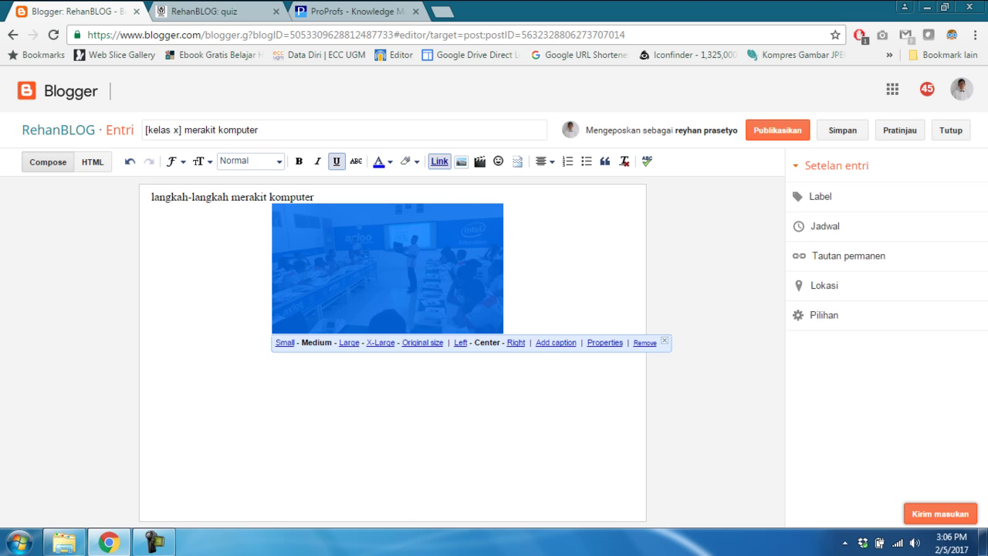
click(380, 342)
click(152, 469)
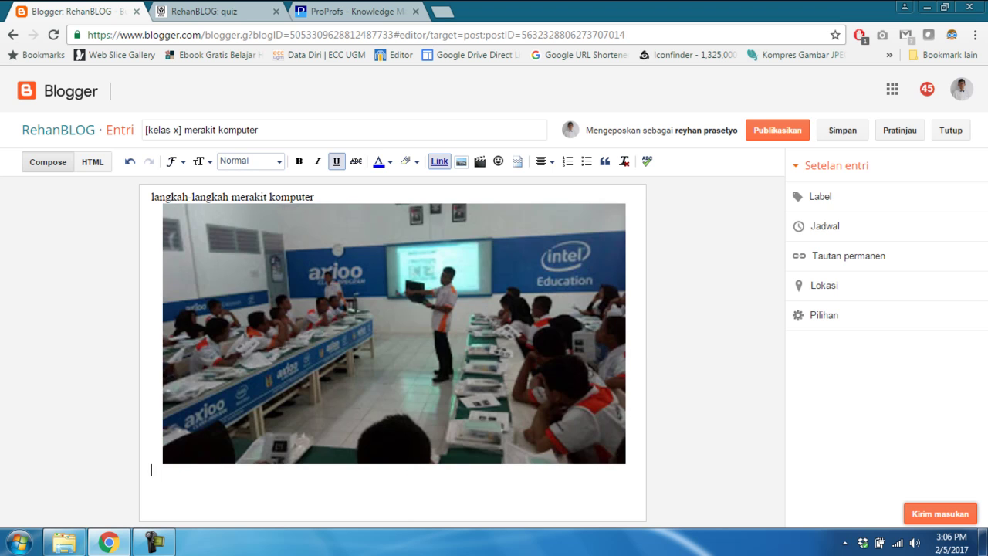
click(386, 482)
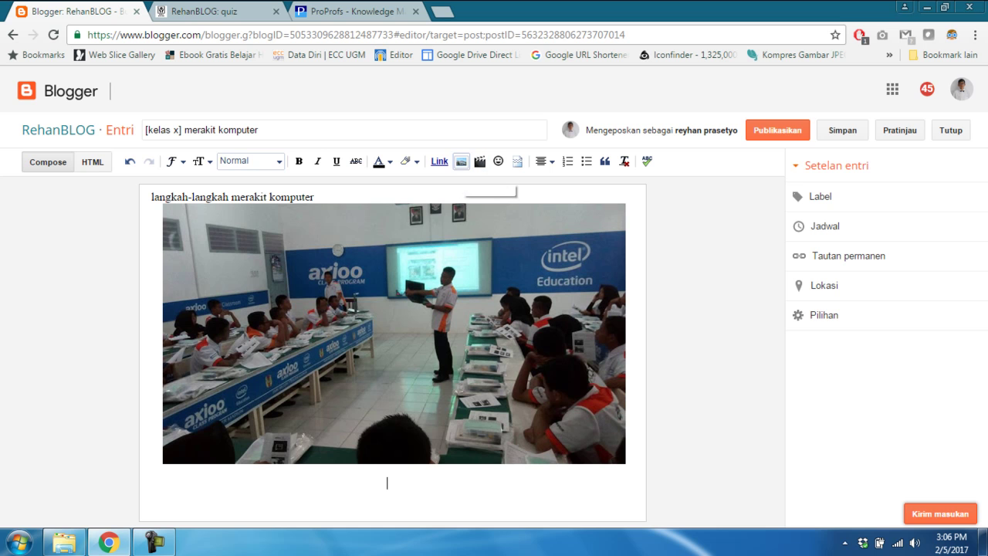
click(479, 162)
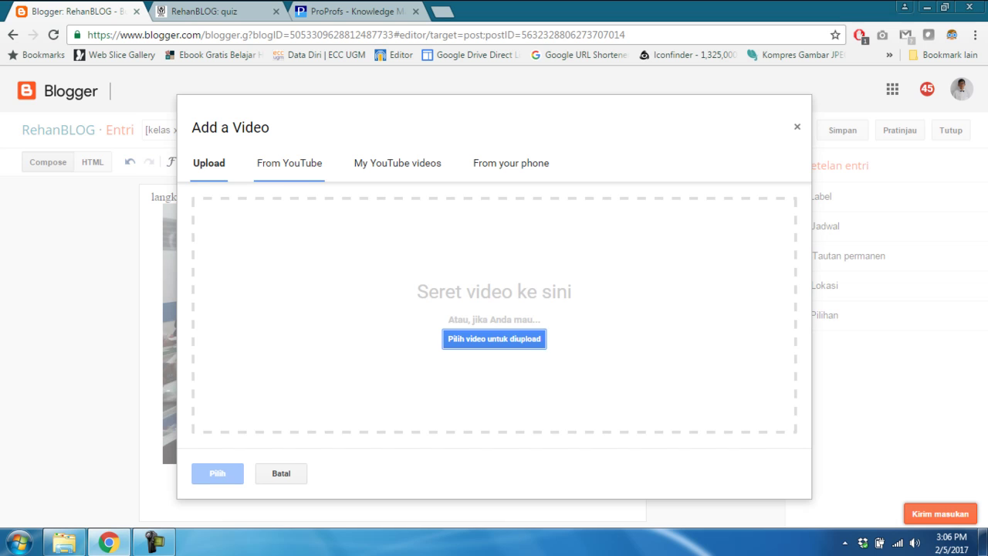
Browse the From YouTube and My YouTube videos tabs of the Add a Video window
click(290, 163)
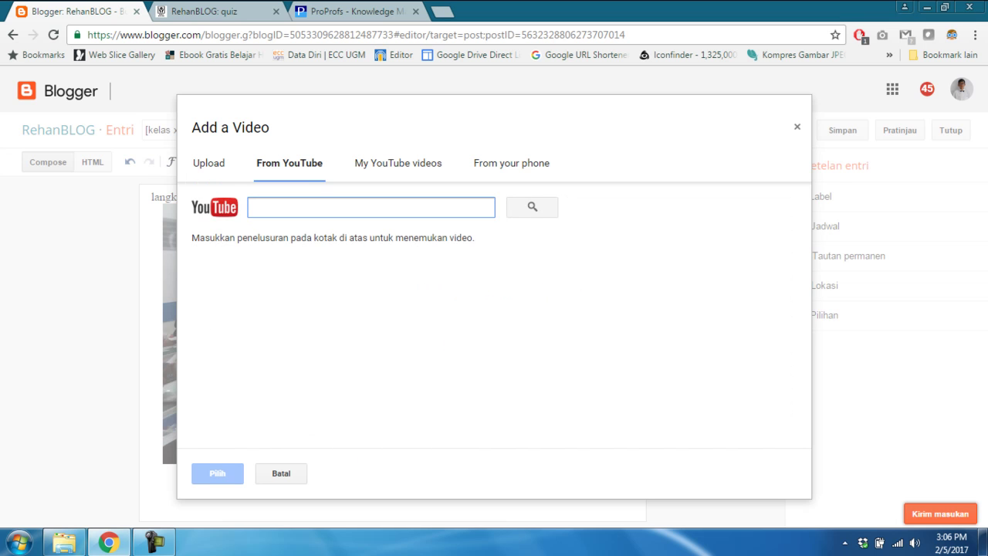
click(397, 163)
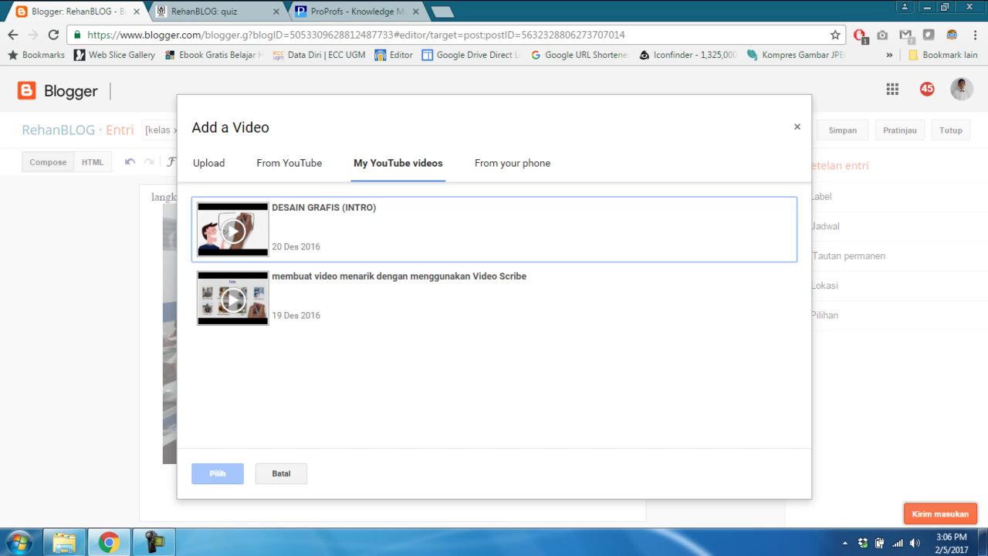
click(289, 162)
Load youtube.com in a new browser tab
key(ctrl+t)
text(you)
key(Return)
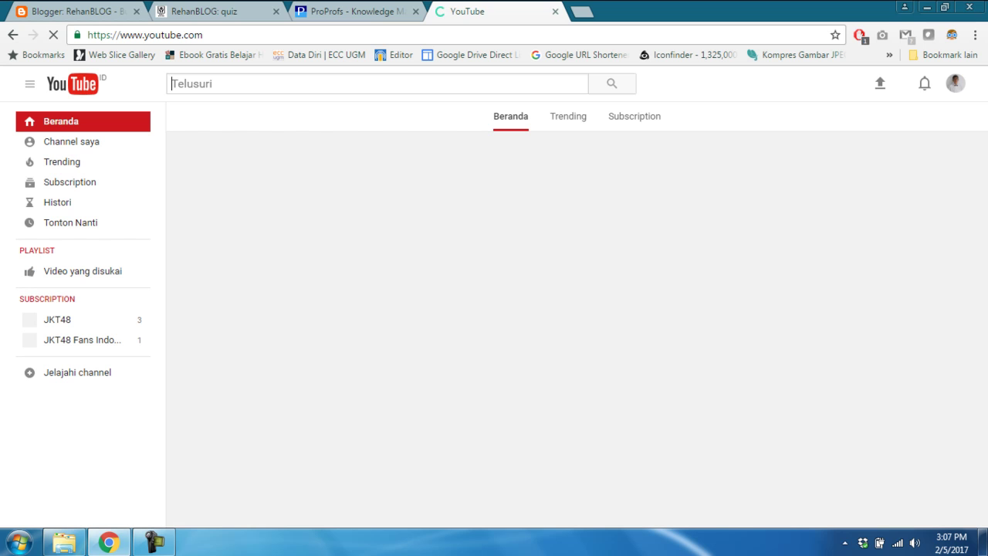
Search YouTube for 'tutorial merakit komputer'
text(m)
key(BackSpace)
text(tutorial merakit komputer)
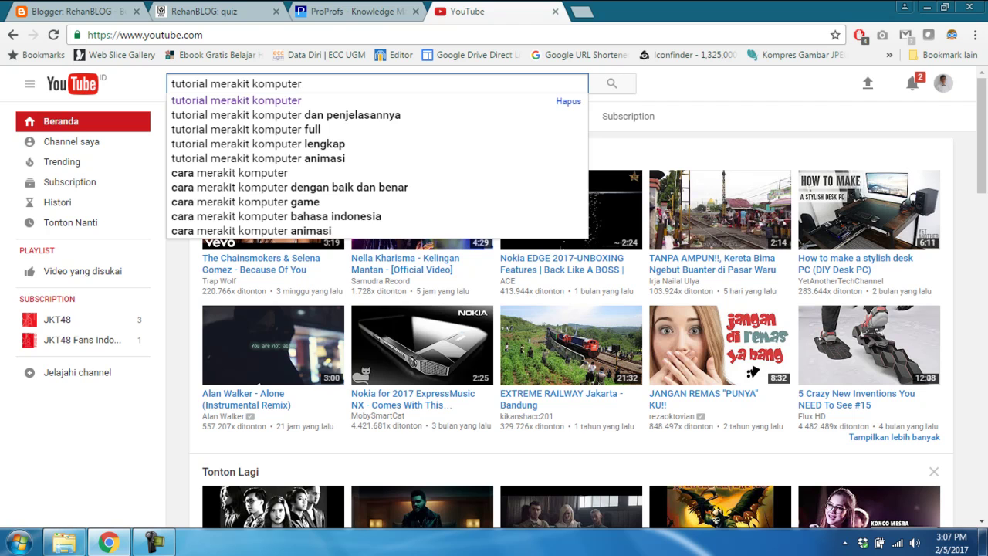
key(Return)
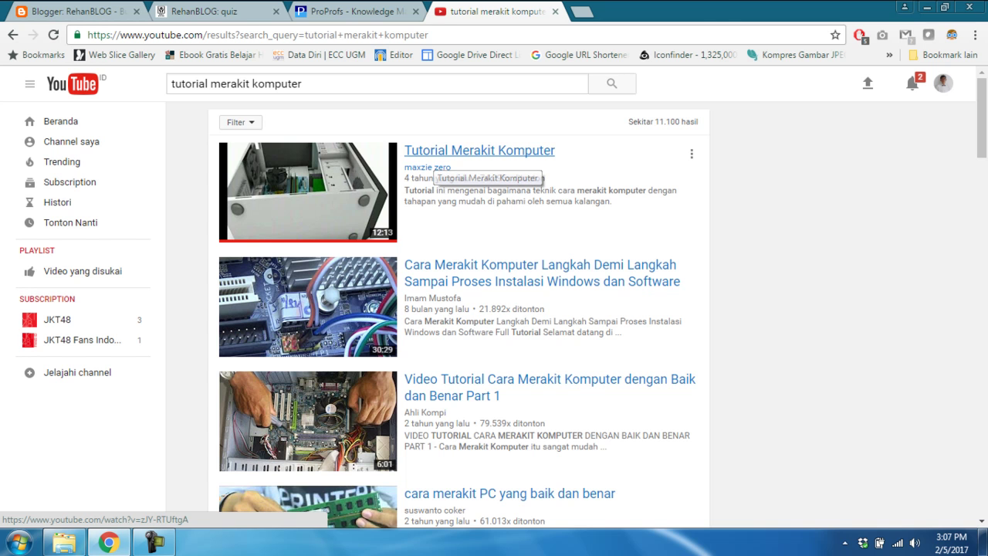
Copy the first result's video URL from a new tab, then return to the Blogger editor
right_click(432, 153)
click(467, 165)
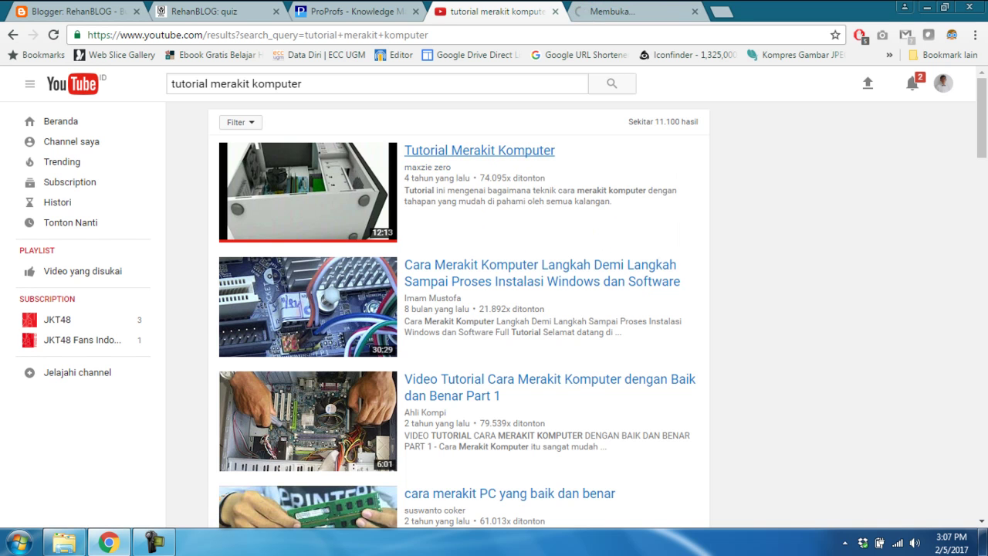
key(ctrl+Tab)
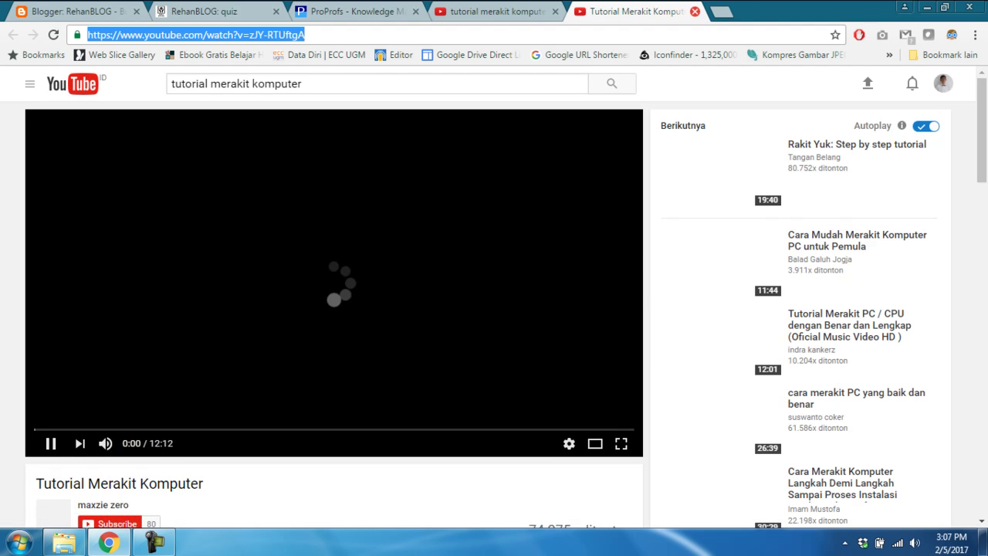
click(694, 11)
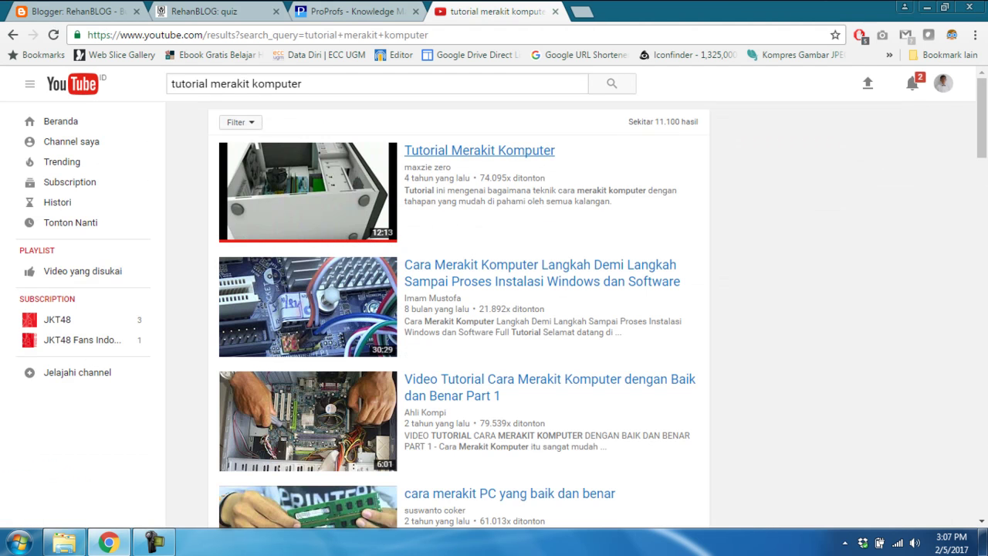
click(76, 11)
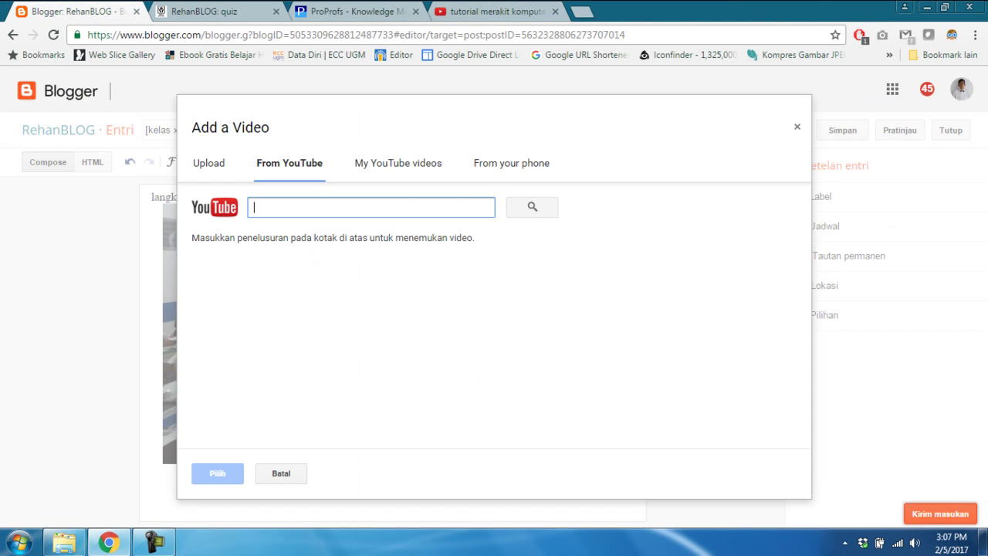
Paste the copied link into the YouTube search and insert the 'Tutorial Merakit Komputer' video
text(https://www.youtube.com/watch?v=zJY-RTUftgA)
key(Return)
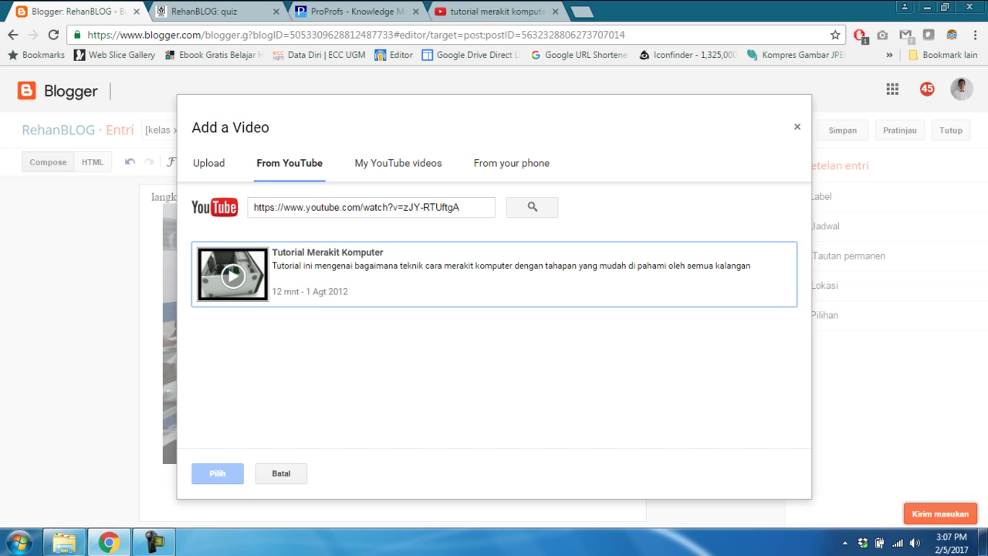
click(494, 274)
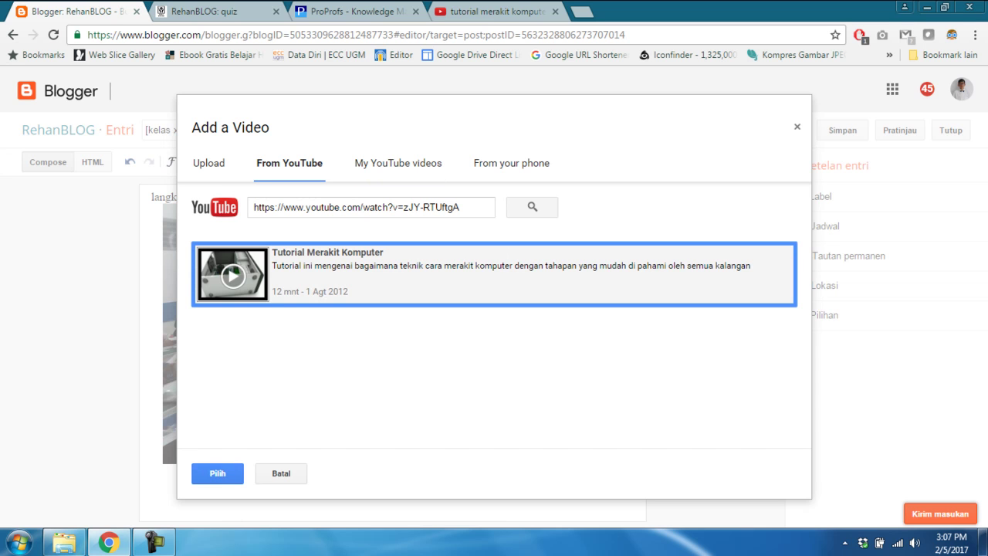
click(218, 473)
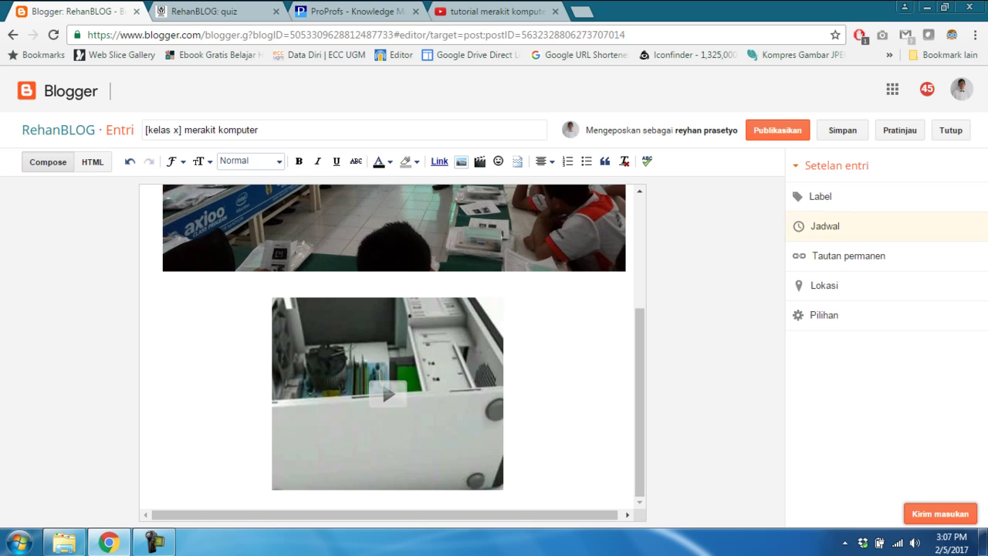
Attach the existing label kelasx to the post in its label settings
click(820, 196)
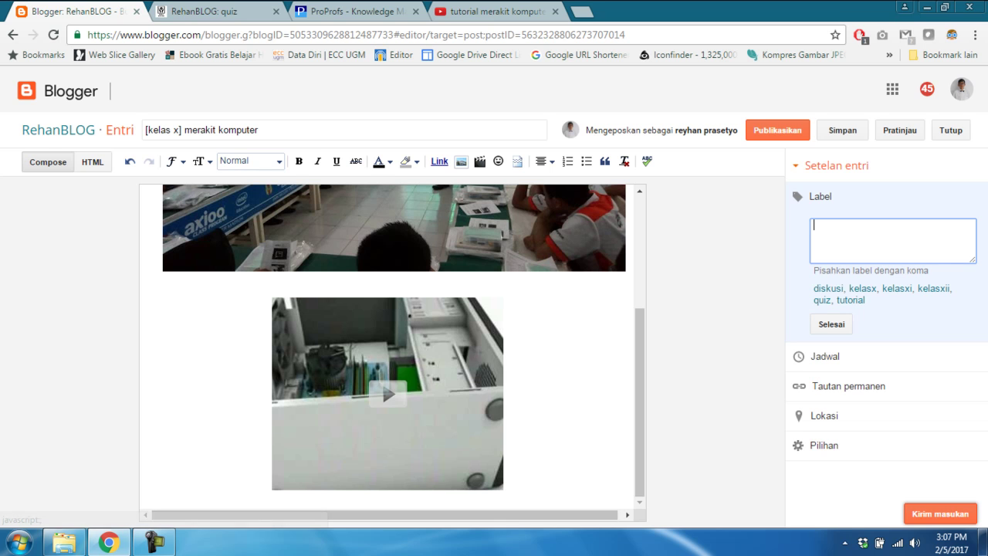
click(863, 288)
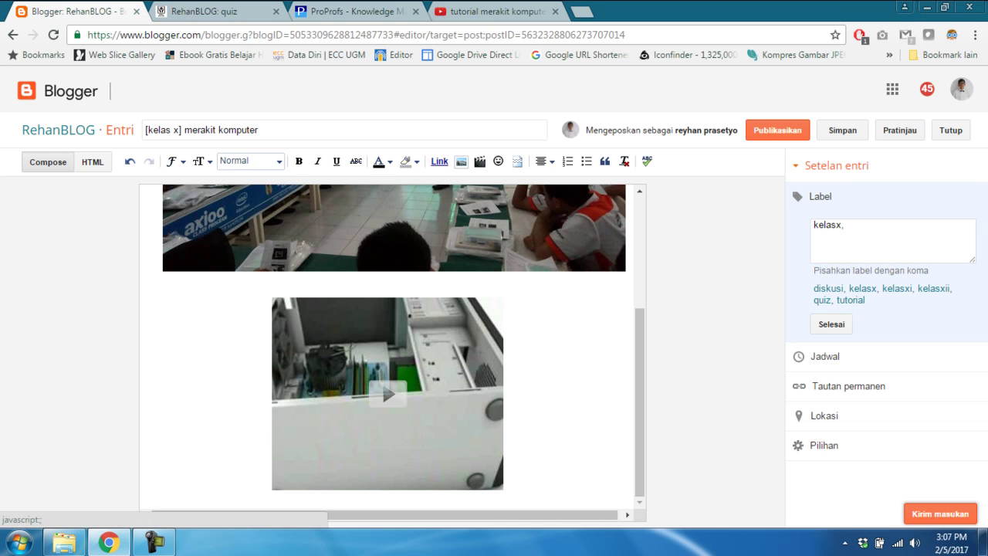
click(831, 325)
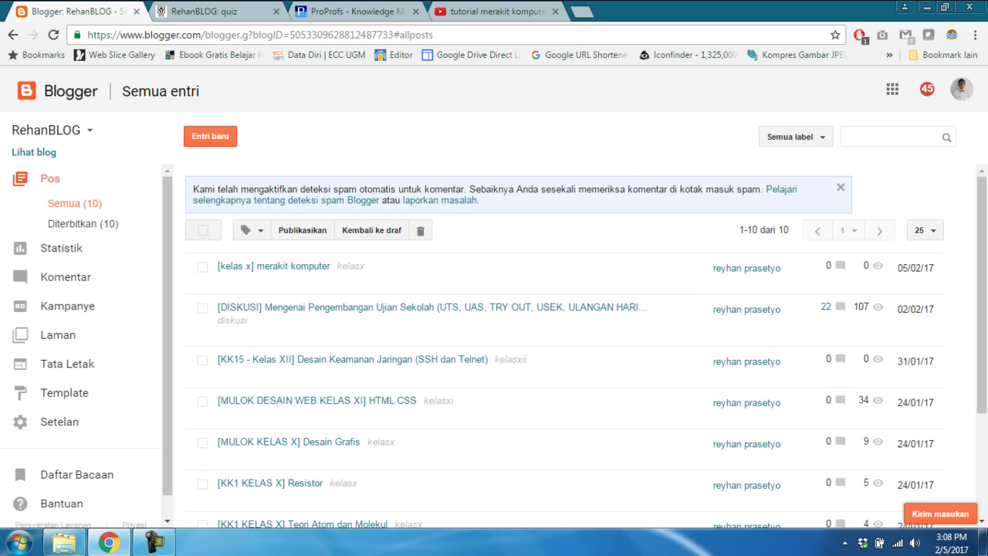
Reload the live RehanBLOG tab, go HOME and scroll down to the new post
click(204, 12)
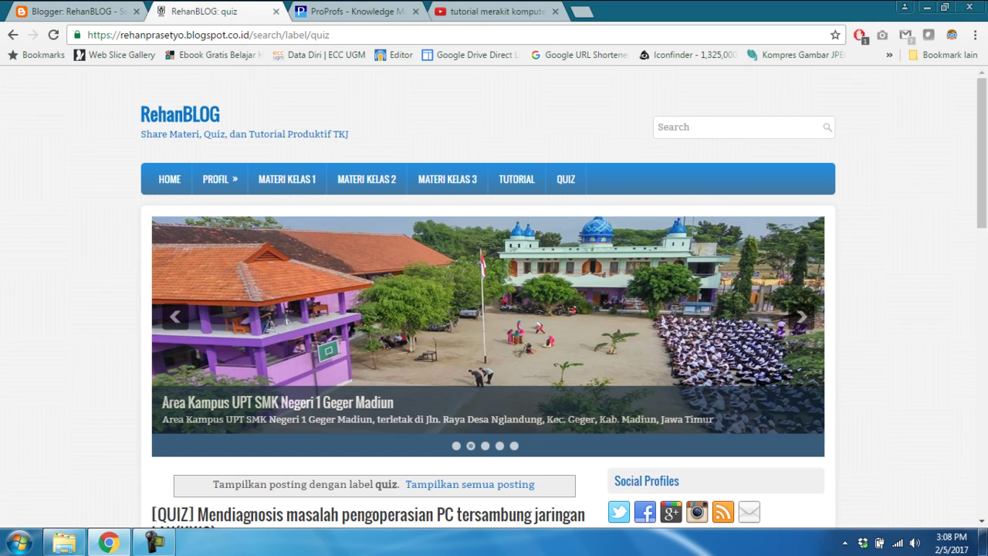
click(54, 35)
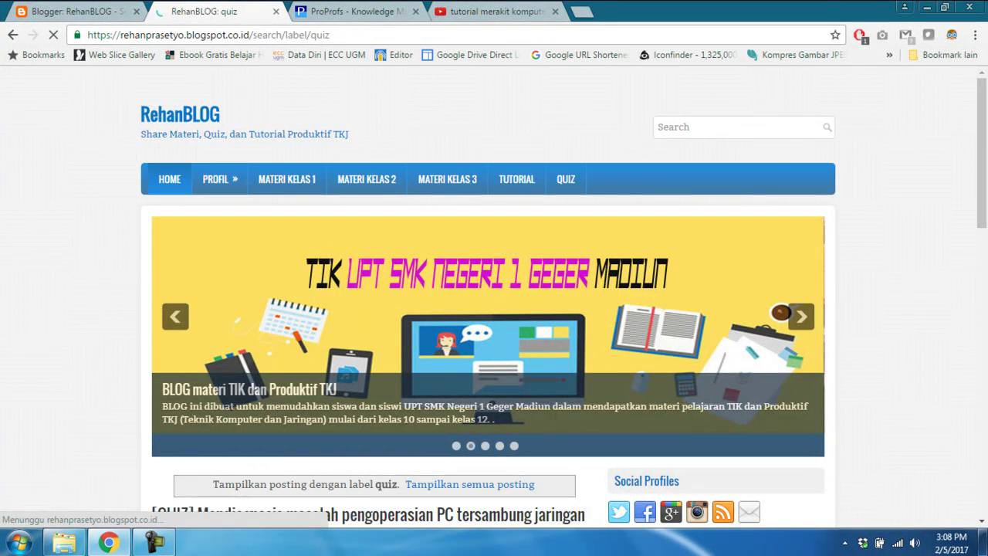
click(169, 179)
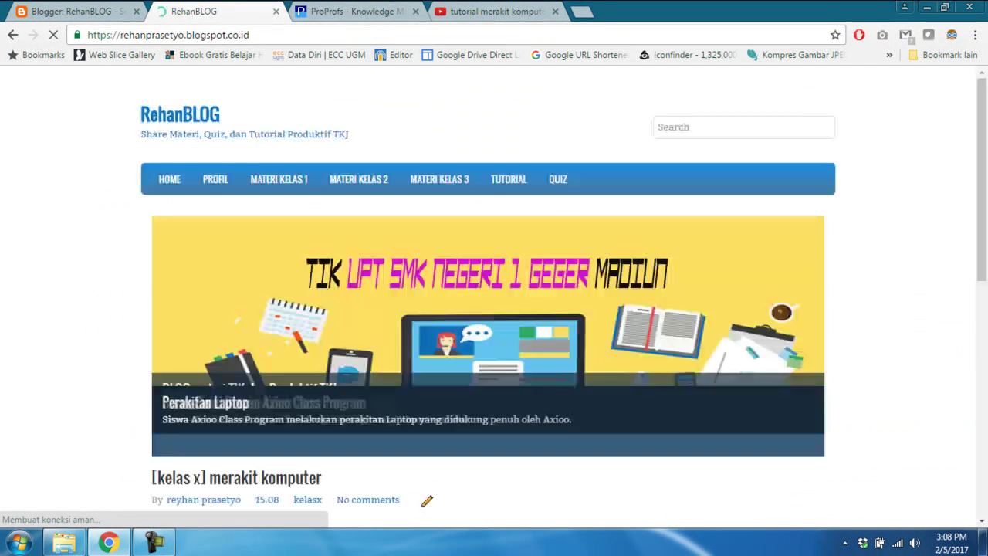
scroll(430, 517, down, 2)
scroll(429, 517, down, 2)
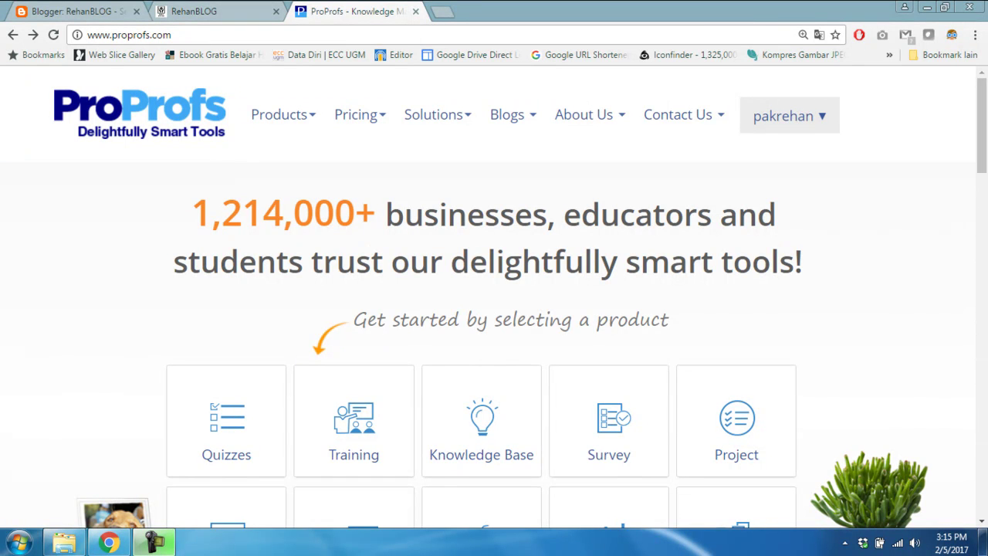
Return to the RehanBLOG tab and open its QUIZ page listing the KK10 LAN diagnosis post
click(200, 11)
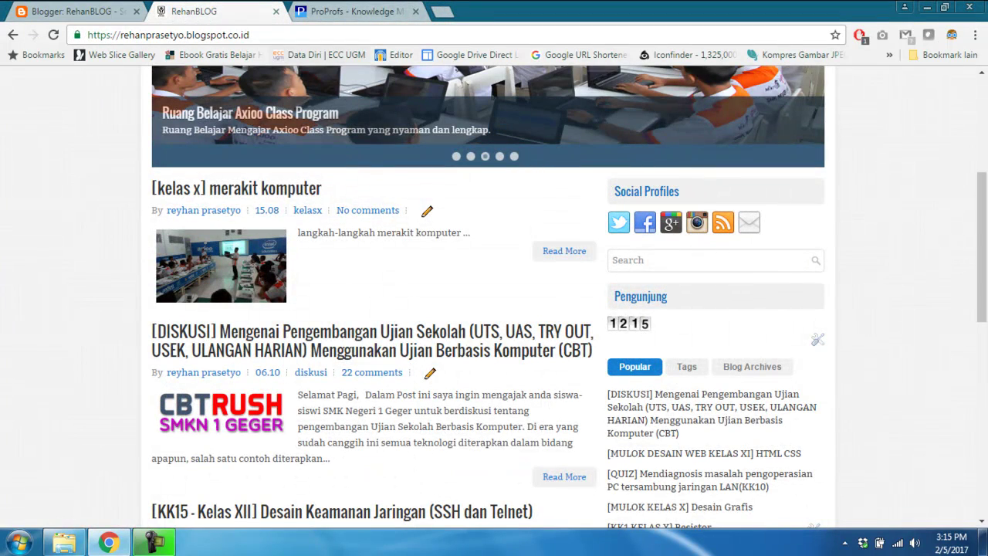
scroll(566, 178, up, 4)
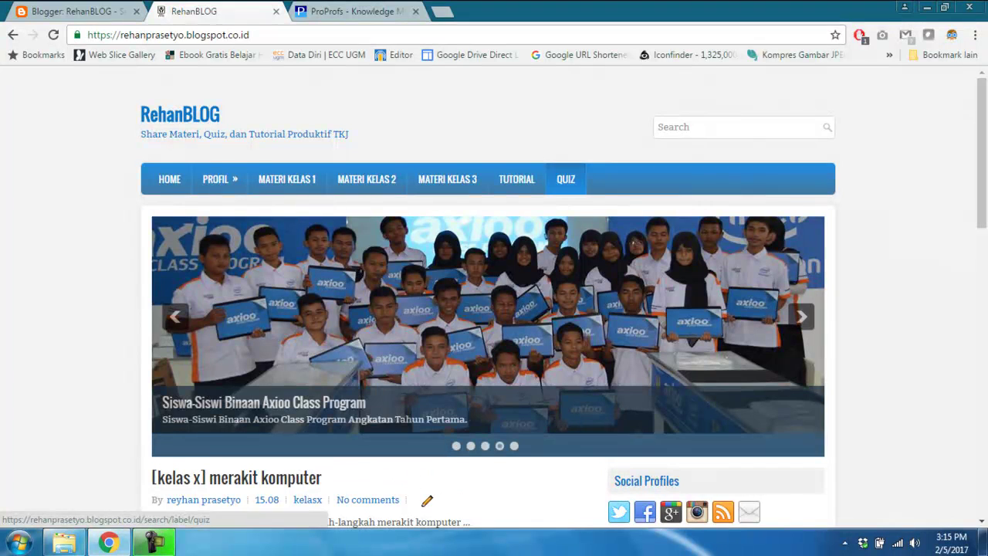
click(447, 179)
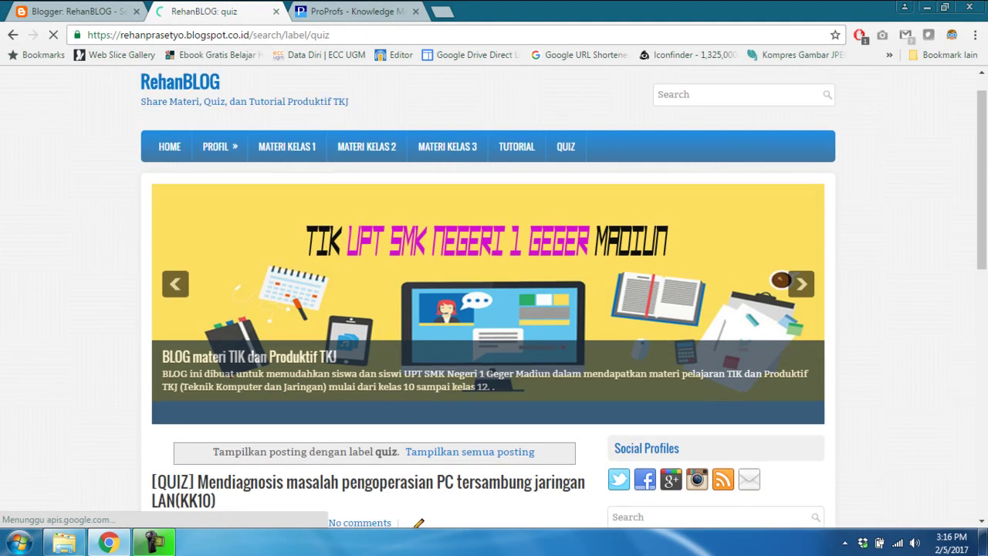
scroll(494, 294, down, 2)
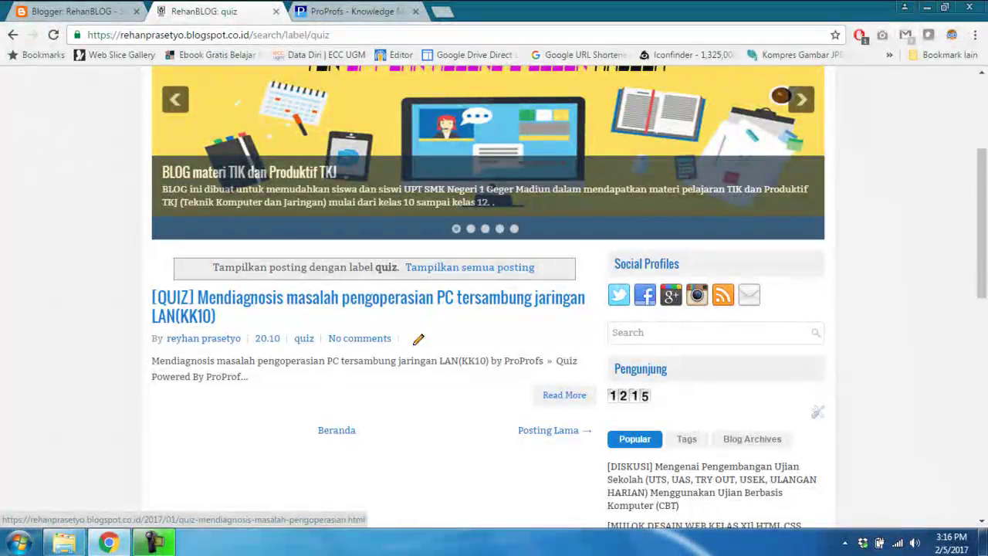
Open the [QUIZ] KK10 post and bring its embedded ProProfs quiz into view
click(368, 298)
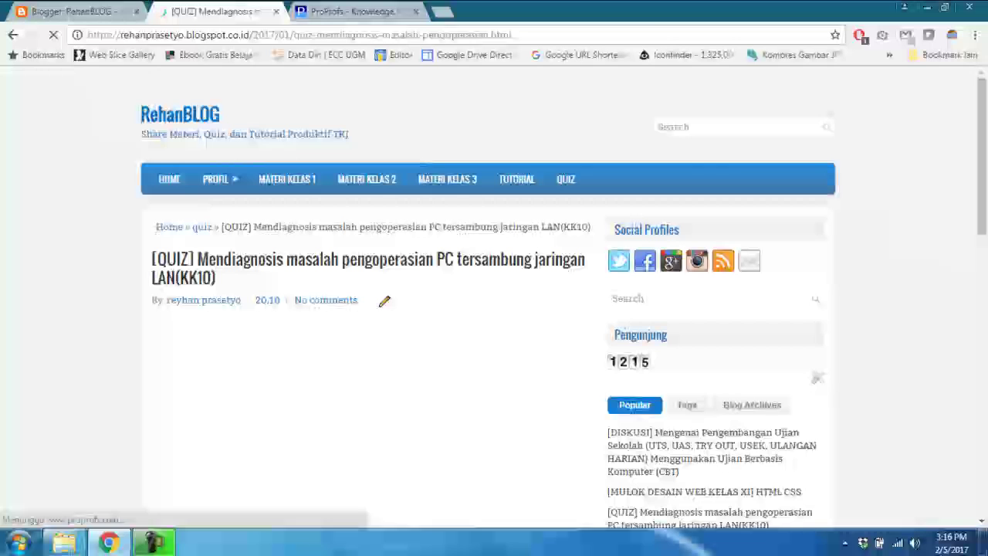
scroll(494, 309, down, 2)
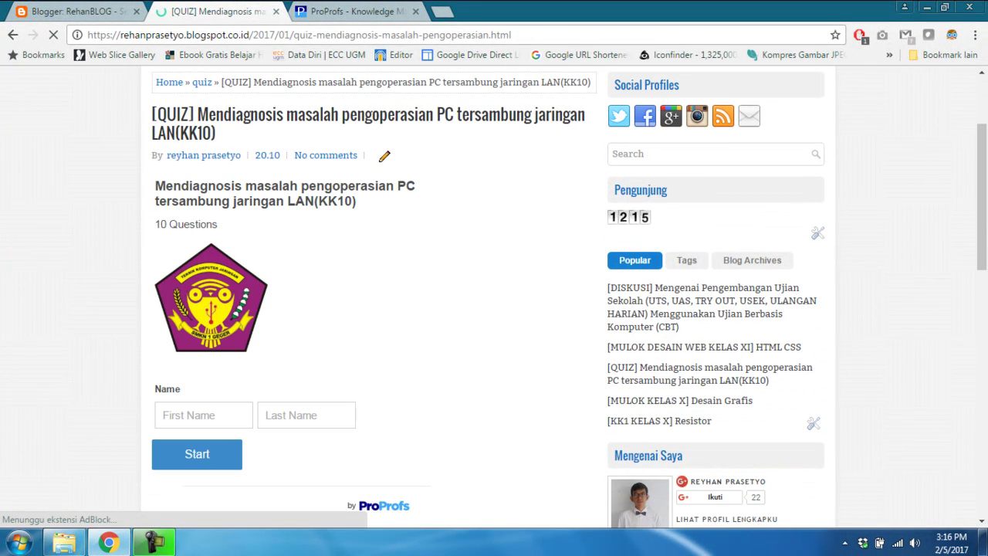
scroll(494, 309, down, 1)
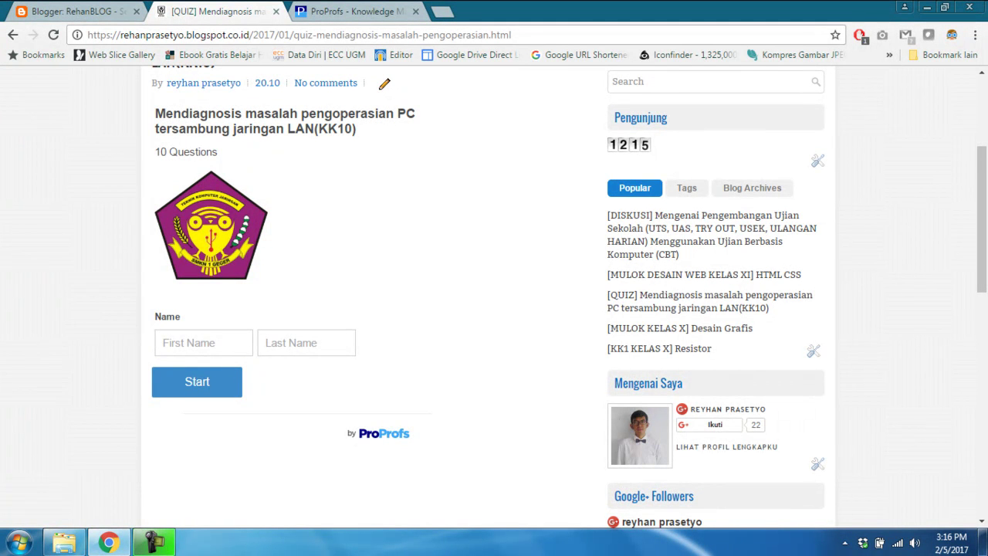
Enter the quiz taker's first name and last name in the quiz form
click(193, 343)
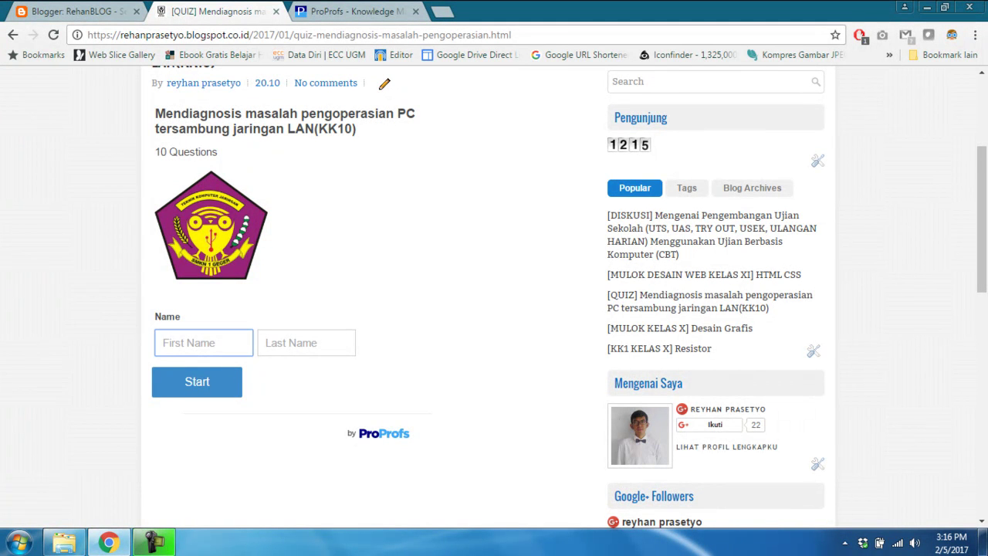
text(Rehan)
key(Tab)
text(Prase)
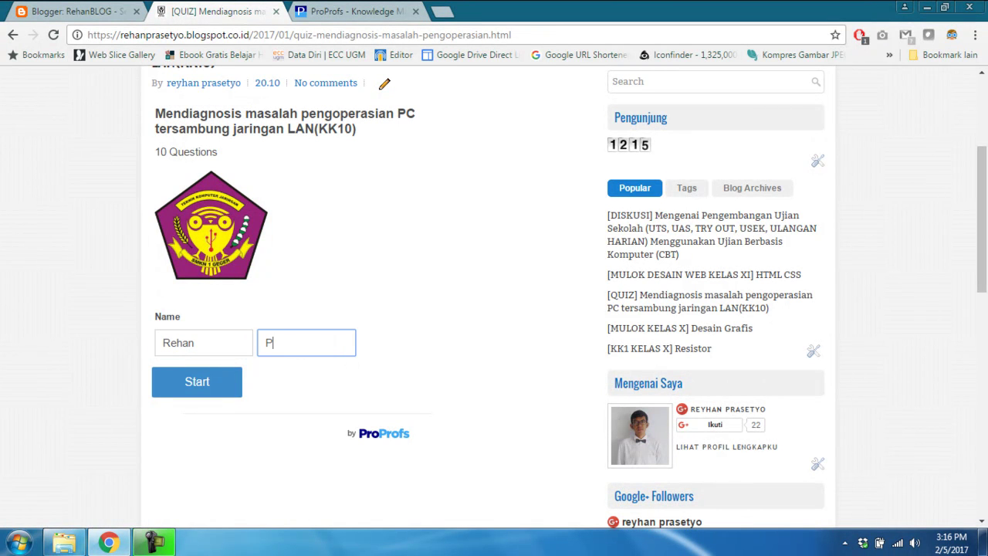